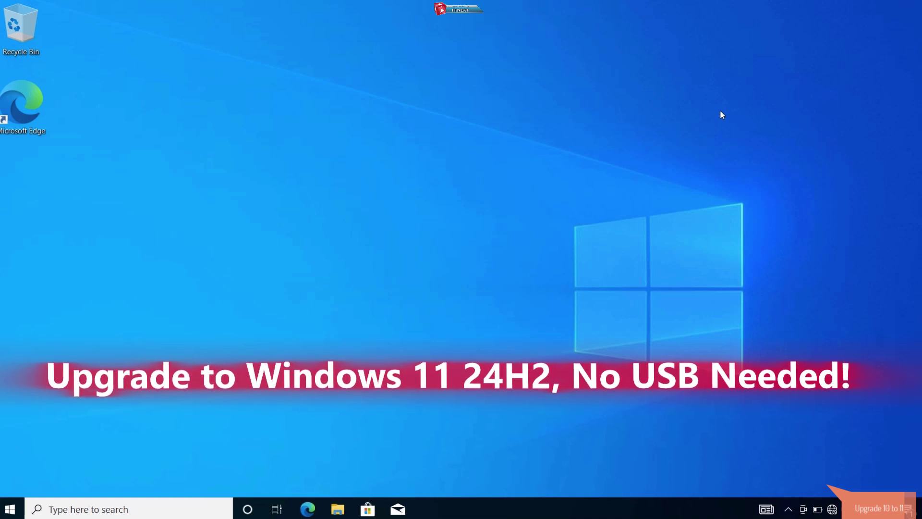
Step: Refresh the desktop, then search Google in Edge for 'download windows 11 iso', declining the Chrome prompt
{"action": "right_click", "coordinate": [581, 121]}
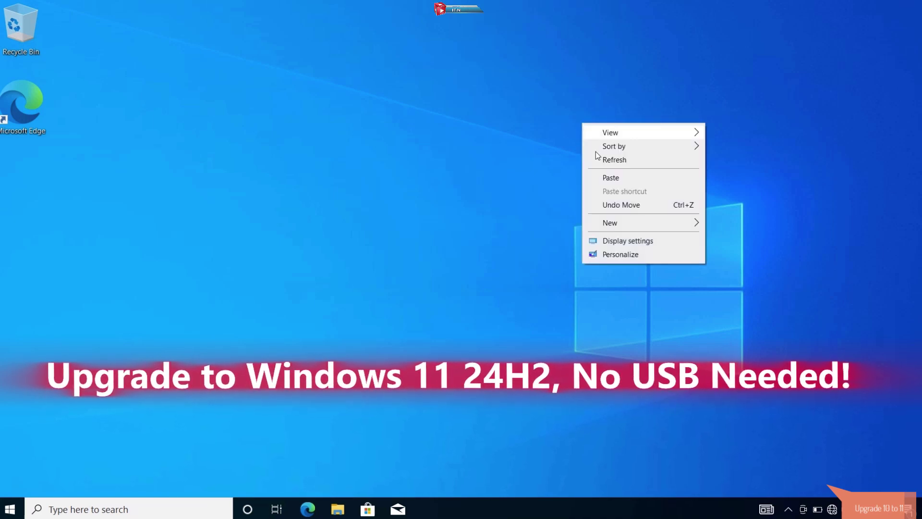
{"action": "left_click", "coordinate": [602, 160]}
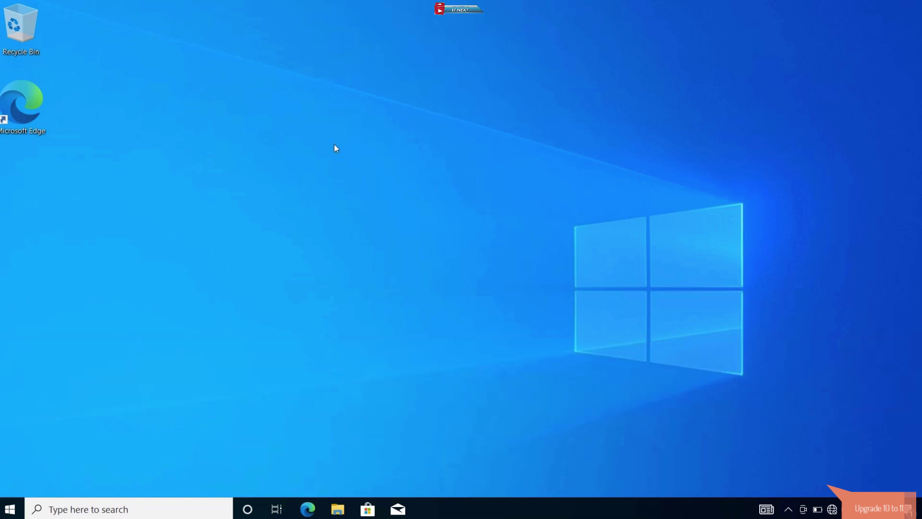
{"action": "double_click", "coordinate": [33, 125]}
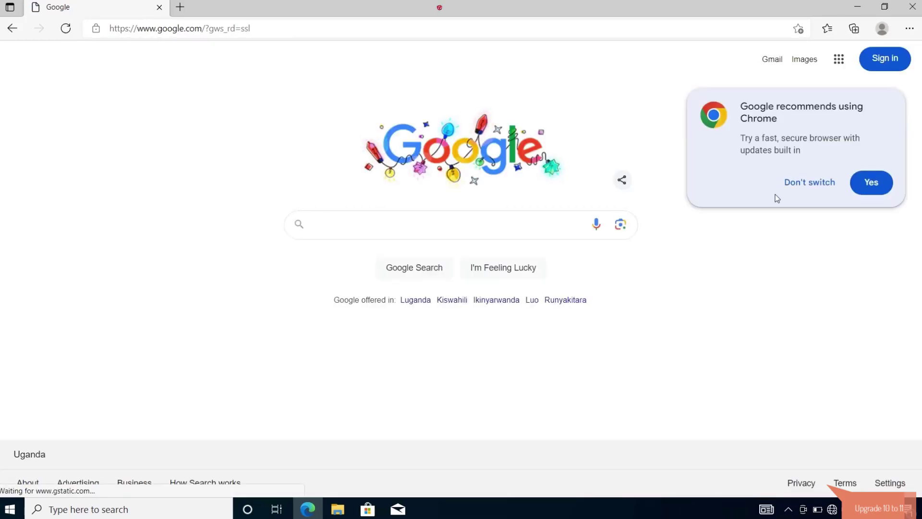
{"action": "left_click", "coordinate": [808, 183]}
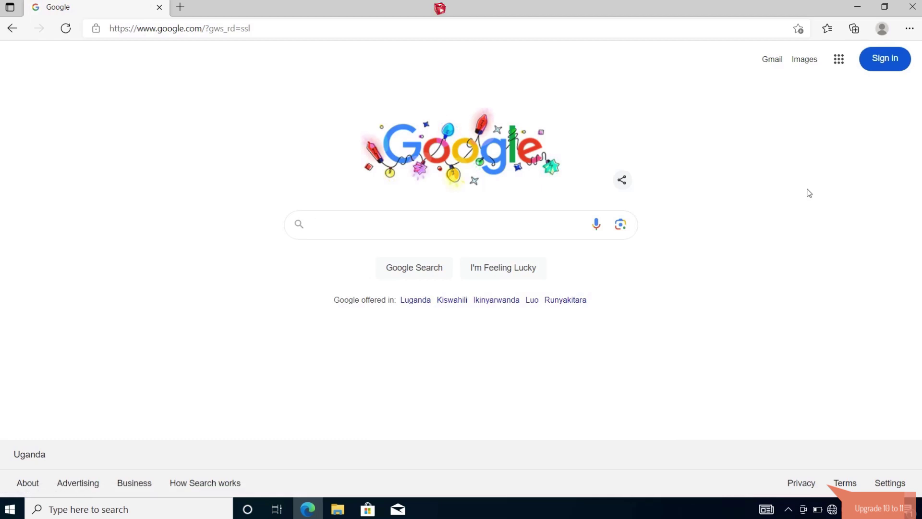
{"action": "left_click", "coordinate": [423, 219]}
{"action": "type", "text": "download windows 11 iso"}
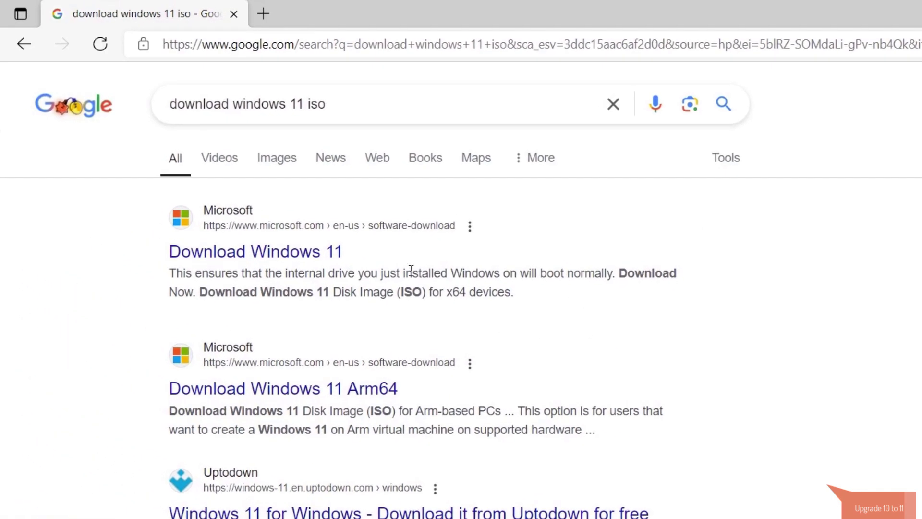
Step: On Microsoft's Download Windows 11 page, request the Windows 11 multi-edition ISO for x64 devices
{"action": "left_click", "coordinate": [292, 253]}
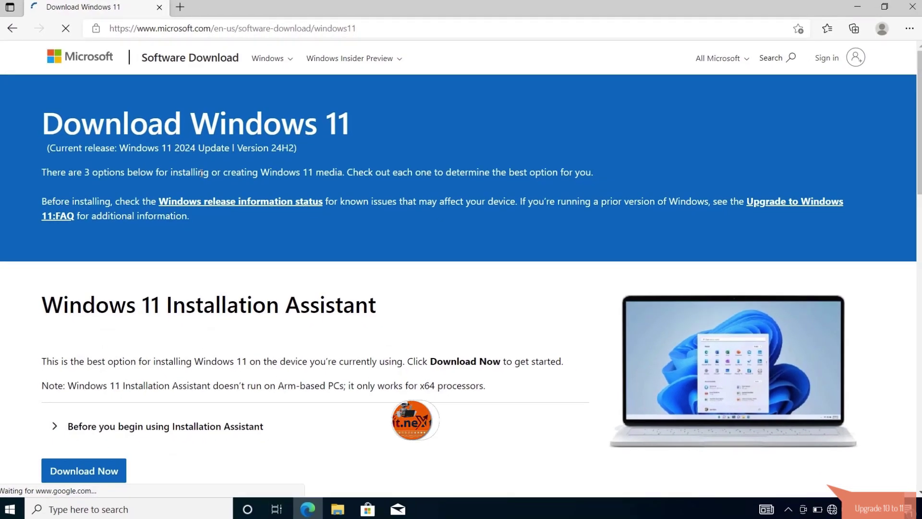
{"action": "scroll", "coordinate": [404, 232], "scroll_direction": "down", "scroll_amount": 14}
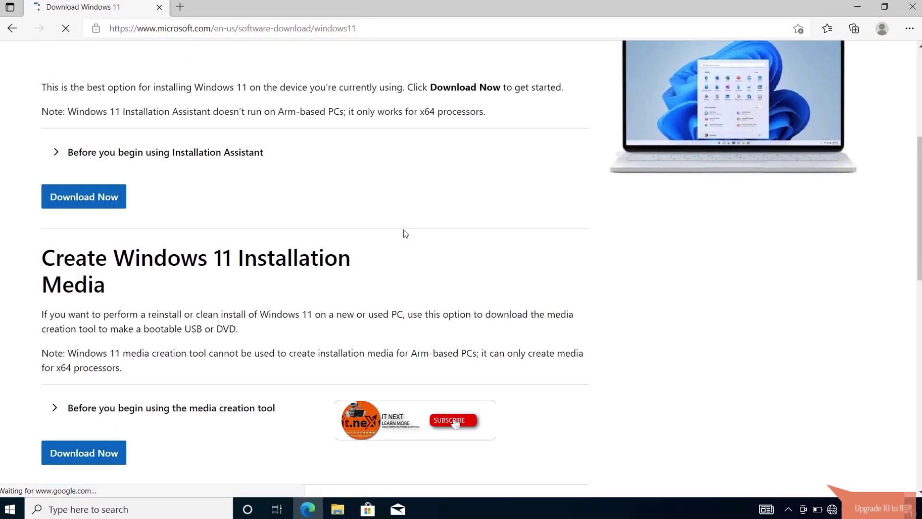
{"action": "left_click_drag", "start_coordinate": [42, 102], "coordinate": [138, 130]}
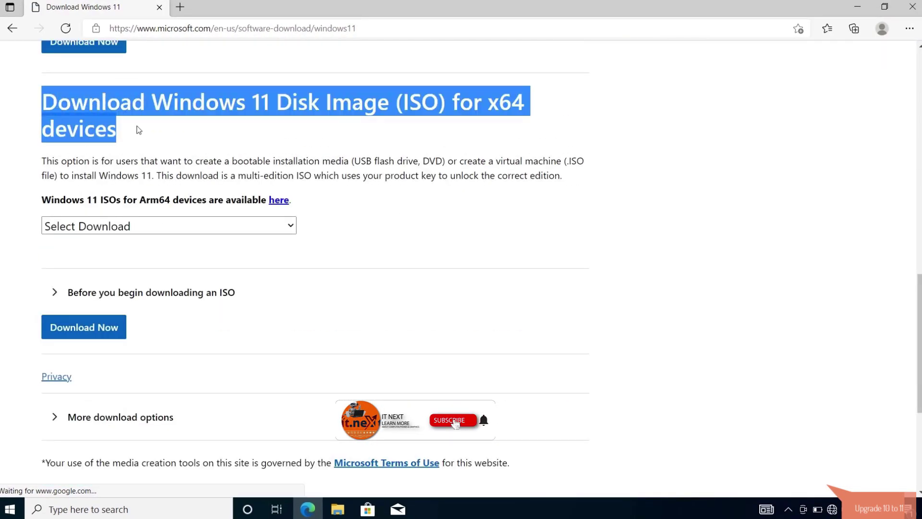
{"action": "left_click", "coordinate": [164, 143]}
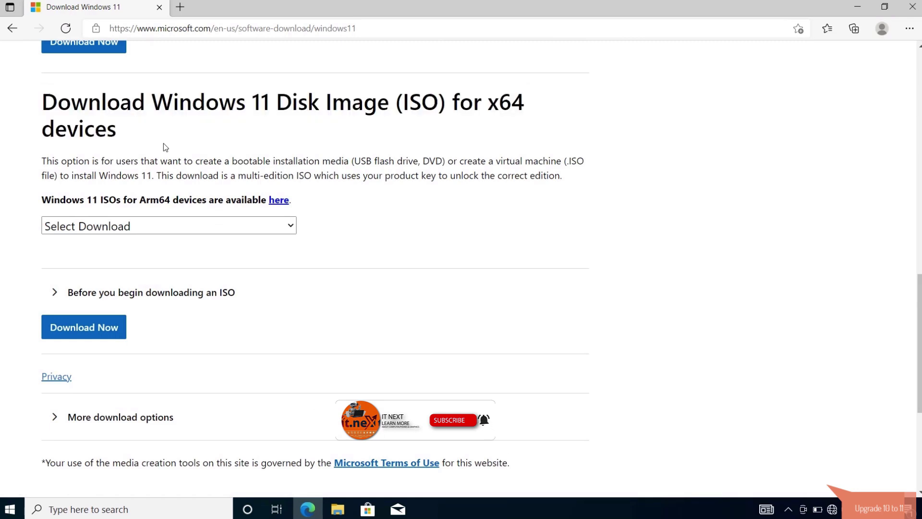
{"action": "left_click", "coordinate": [171, 228]}
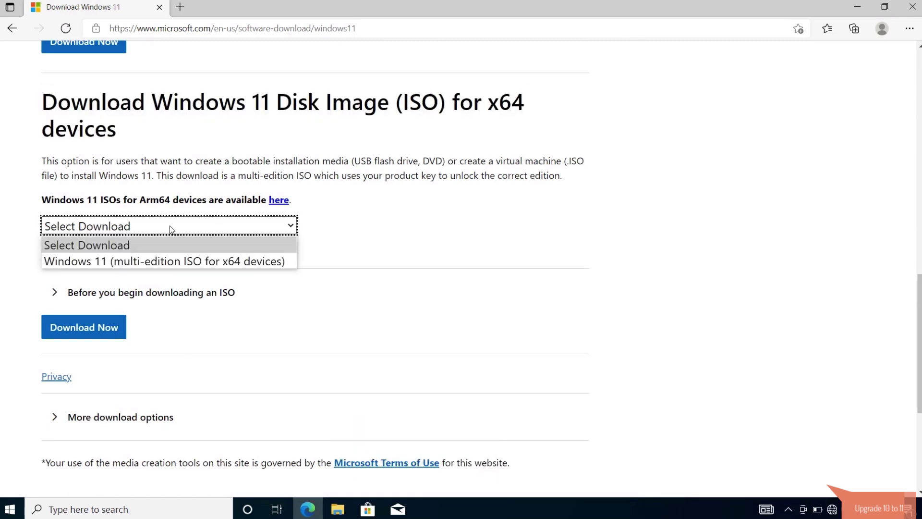
{"action": "left_click", "coordinate": [178, 261]}
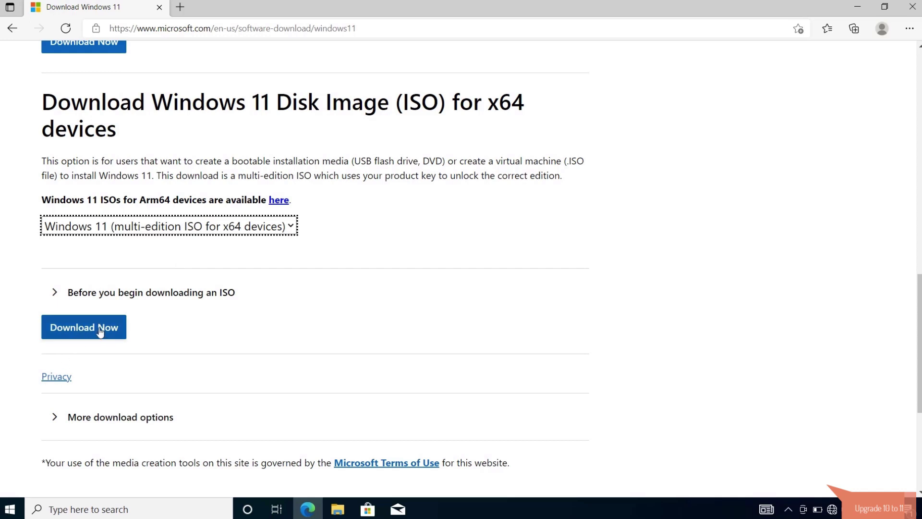
{"action": "left_click", "coordinate": [84, 327]}
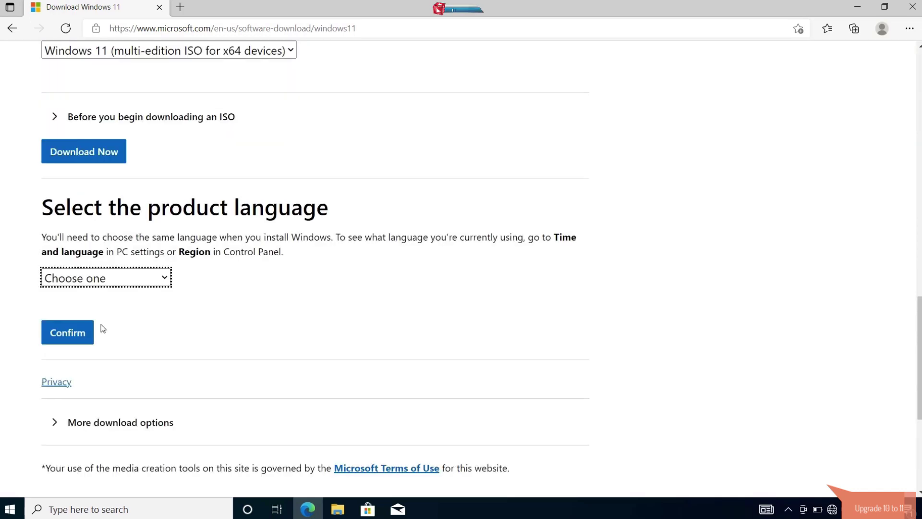
Step: Choose English (United States) as the product language and confirm
{"action": "left_click_drag", "start_coordinate": [41, 211], "coordinate": [323, 226]}
{"action": "left_click", "coordinate": [163, 280]}
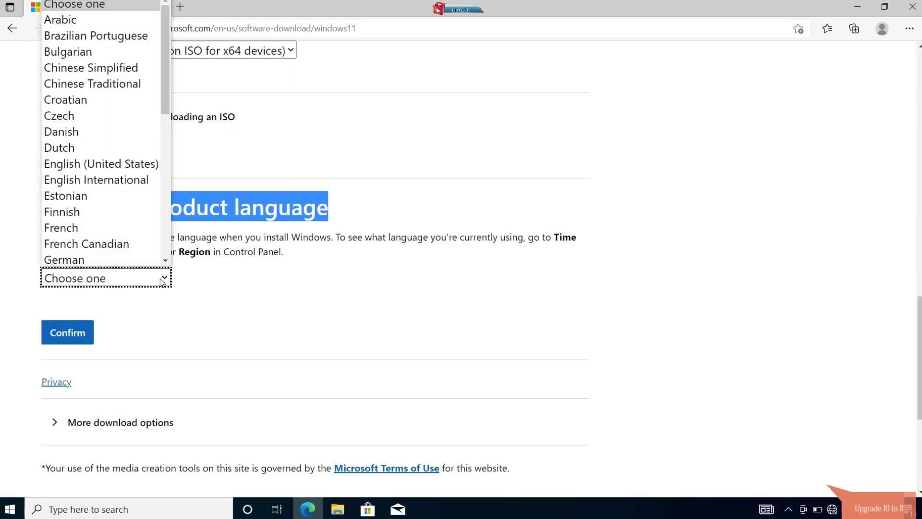
{"action": "left_click", "coordinate": [124, 164]}
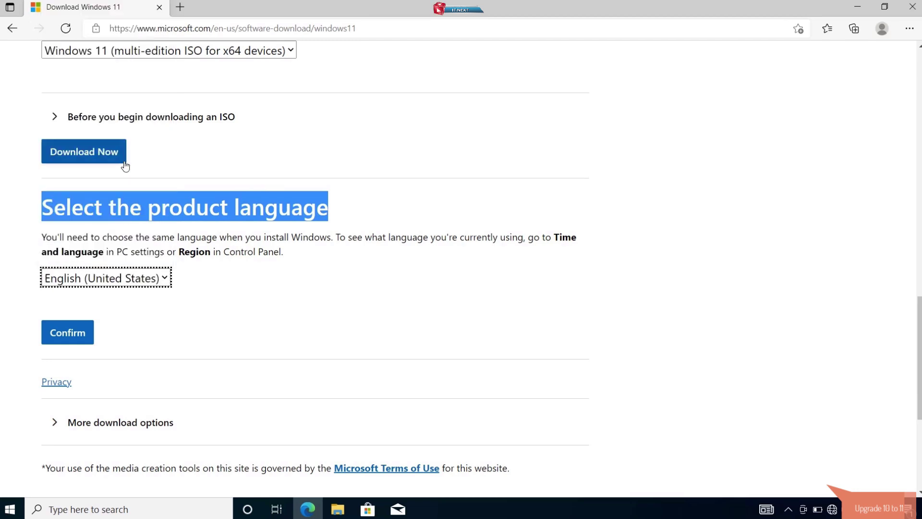
{"action": "left_click", "coordinate": [79, 334]}
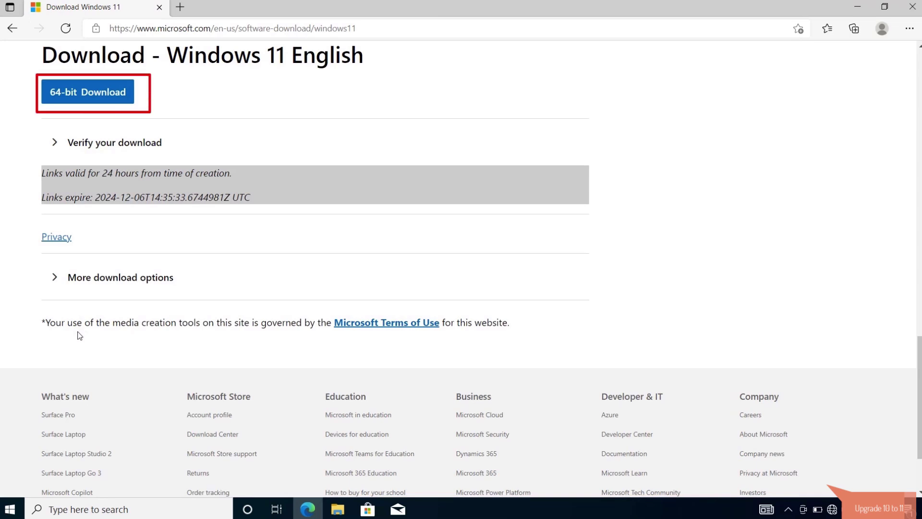
Step: Download the 64-bit ISO, cancel the duplicate Win11_24H2_English_x64 (1).iso download, and close Edge
{"action": "left_click", "coordinate": [113, 99]}
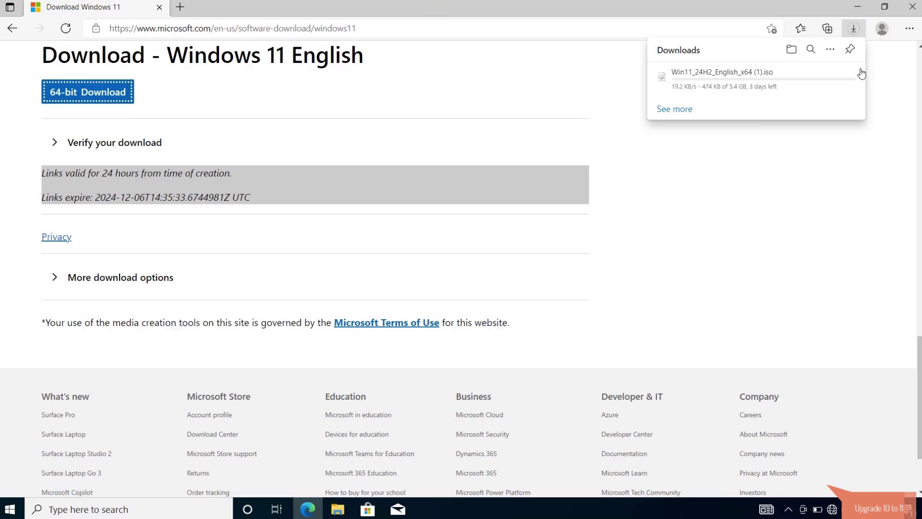
{"action": "left_click", "coordinate": [844, 81]}
{"action": "left_click", "coordinate": [885, 6]}
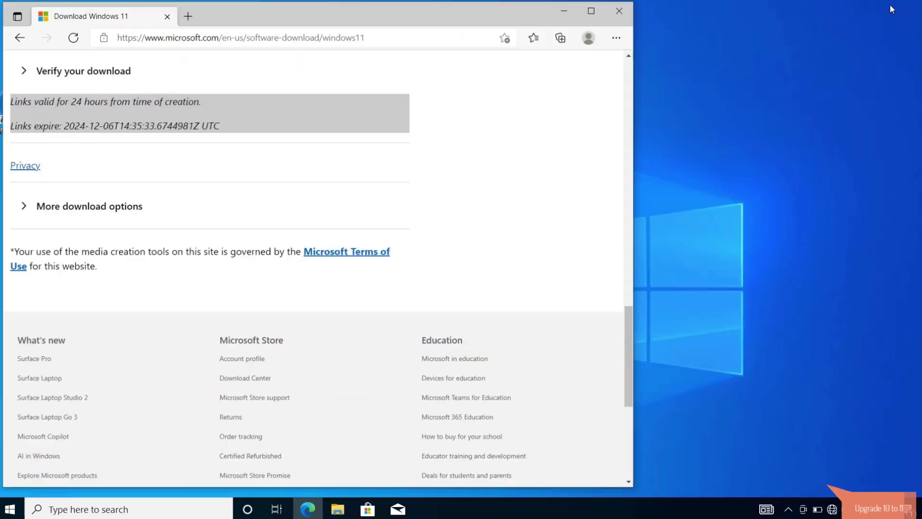
{"action": "left_click", "coordinate": [620, 10]}
{"action": "left_click", "coordinate": [338, 509]}
Step: Move Win11_24H2_English_x64.iso from Downloads to the desktop and mount it as DVD Drive (E:)
{"action": "double_click", "coordinate": [507, 166]}
{"action": "left_click", "coordinate": [380, 169]}
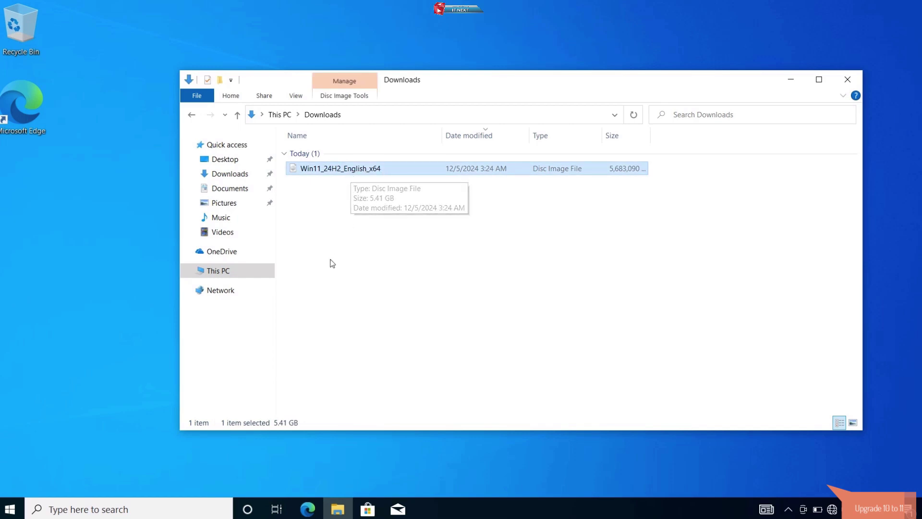
{"action": "left_click_drag", "start_coordinate": [323, 174], "coordinate": [74, 223]}
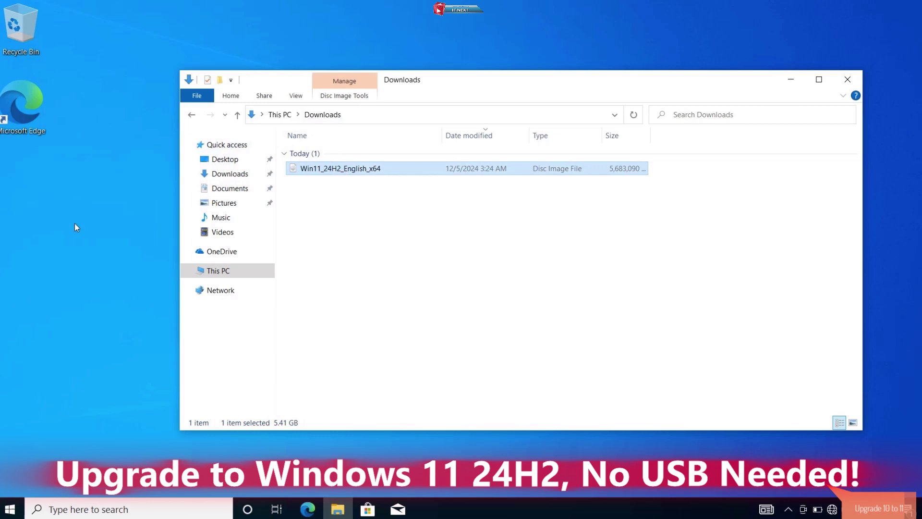
{"action": "left_click", "coordinate": [837, 82]}
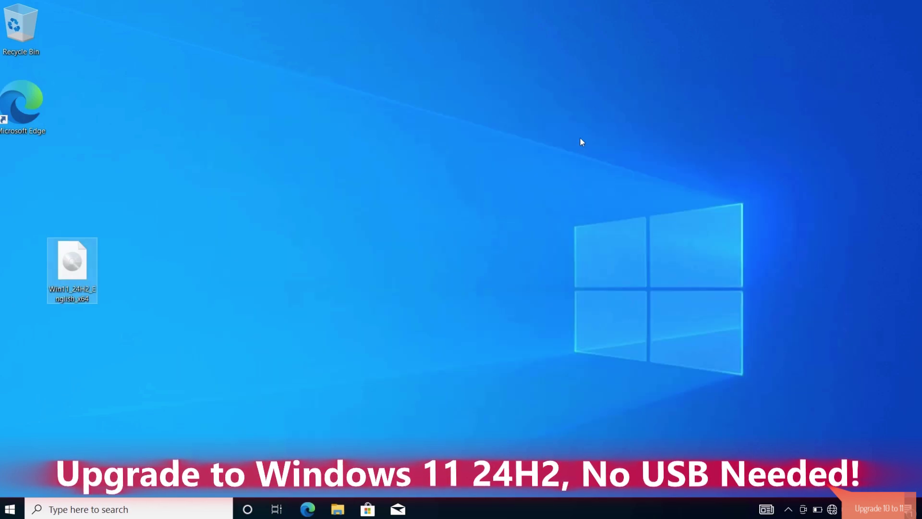
{"action": "double_click", "coordinate": [73, 261]}
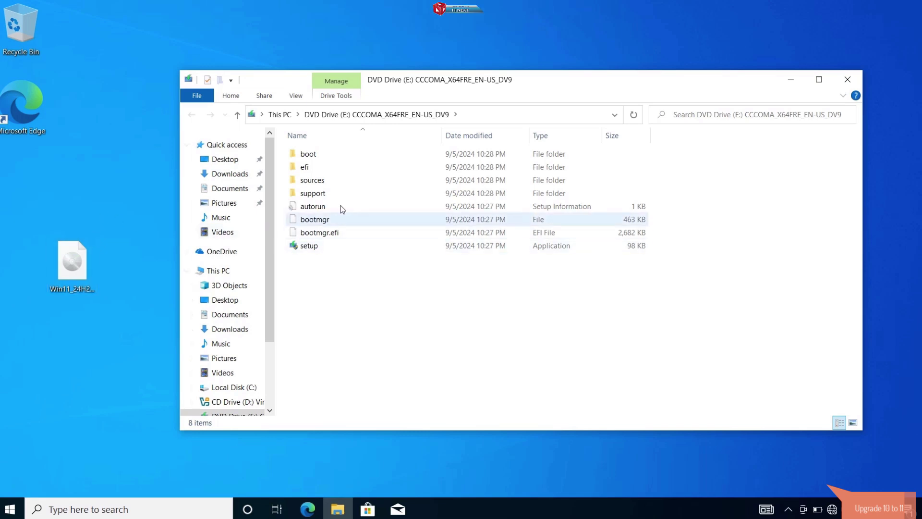
Step: Launch Windows PowerShell as administrator from the mounted ISO's sources folder
{"action": "double_click", "coordinate": [326, 181]}
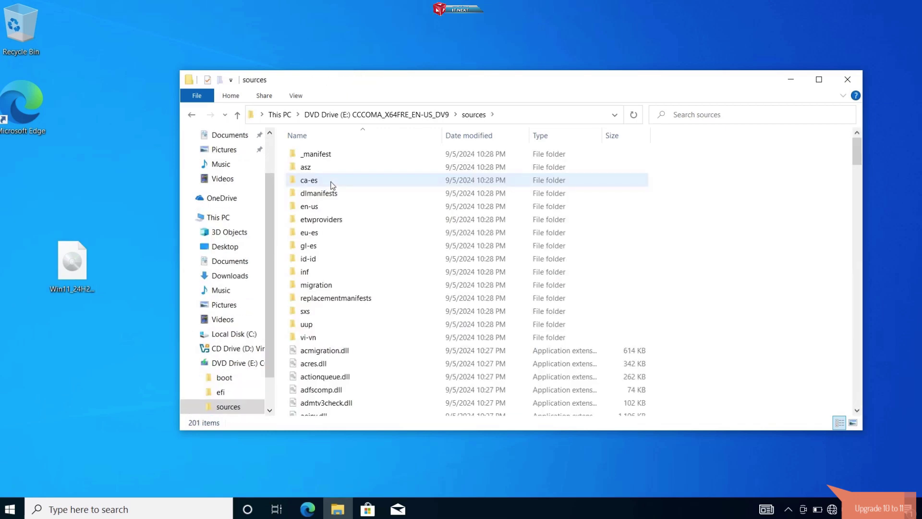
{"action": "left_click", "coordinate": [201, 100]}
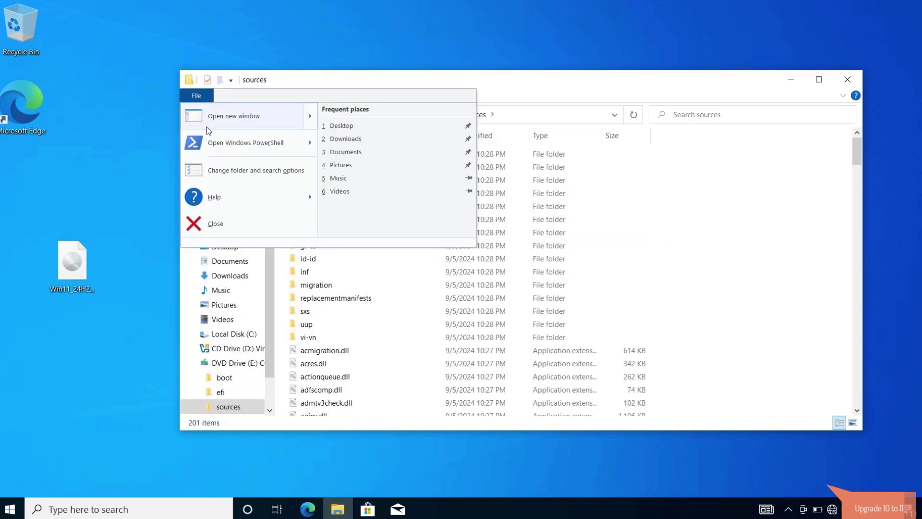
{"action": "mouse_move", "coordinate": [213, 148]}
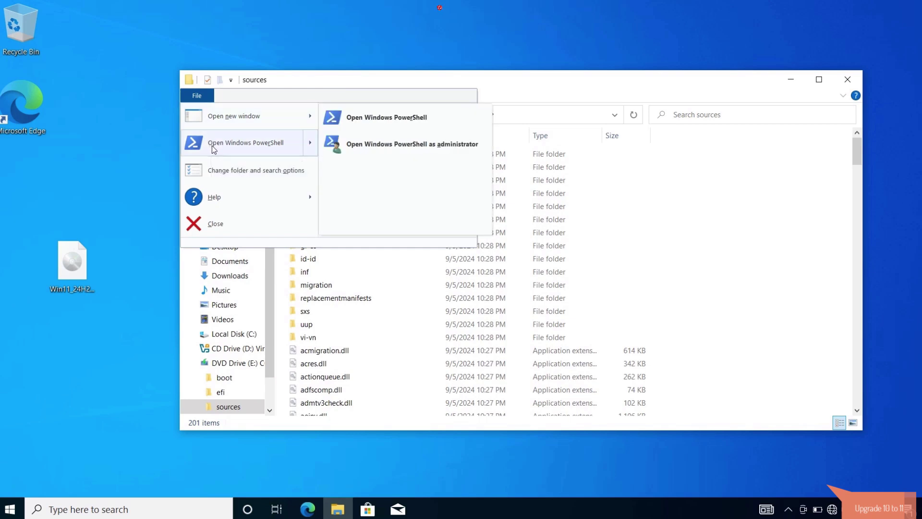
{"action": "left_click", "coordinate": [393, 149]}
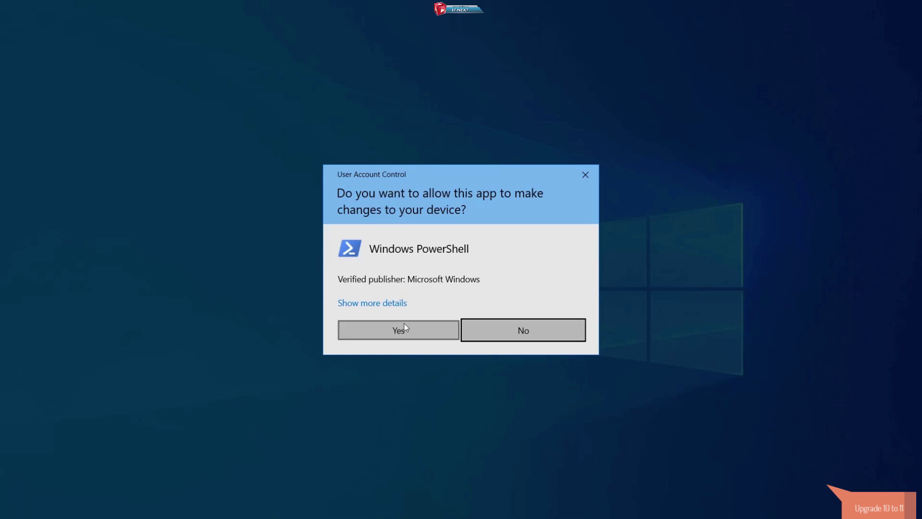
Step: Approve the UAC prompt, switch to cmd, and run setupprep.exe /product server in E:\sources
{"action": "left_click", "coordinate": [405, 329]}
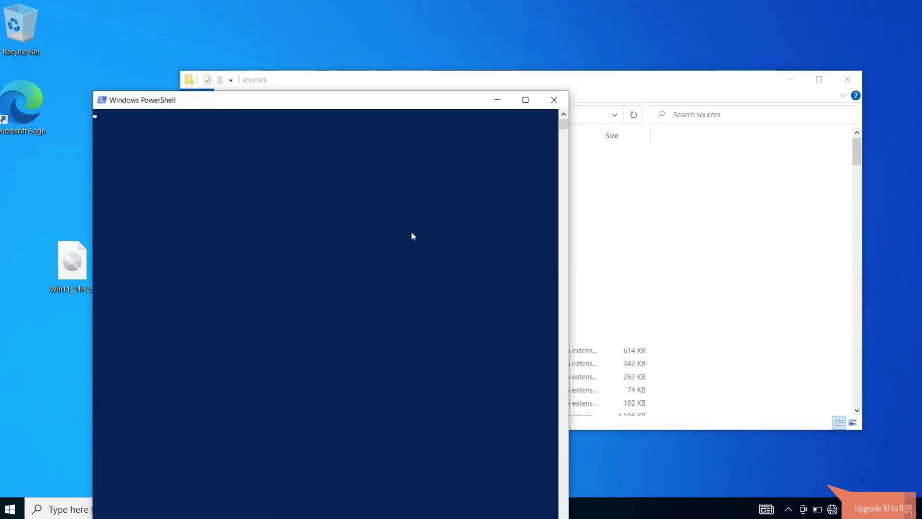
{"action": "left_click_drag", "start_coordinate": [387, 100], "coordinate": [617, 71]}
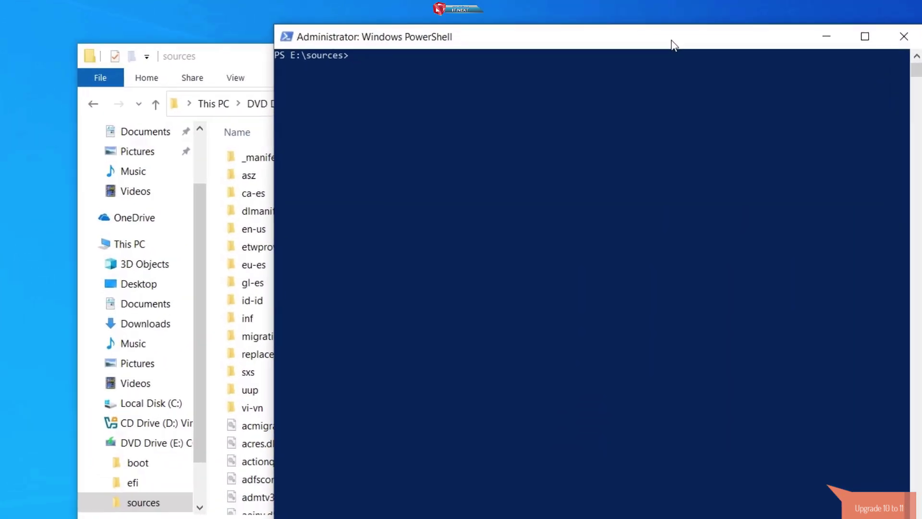
{"action": "type", "text": "cmd"}
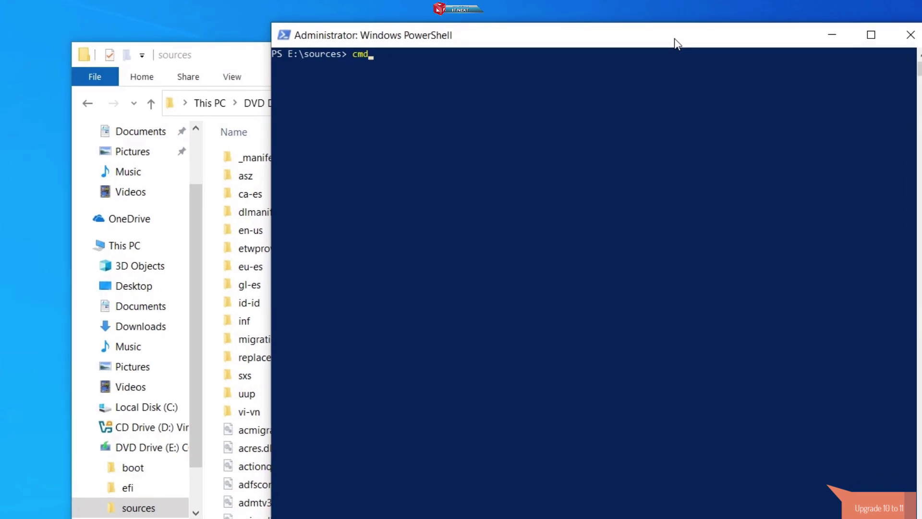
{"action": "key", "text": "Return"}
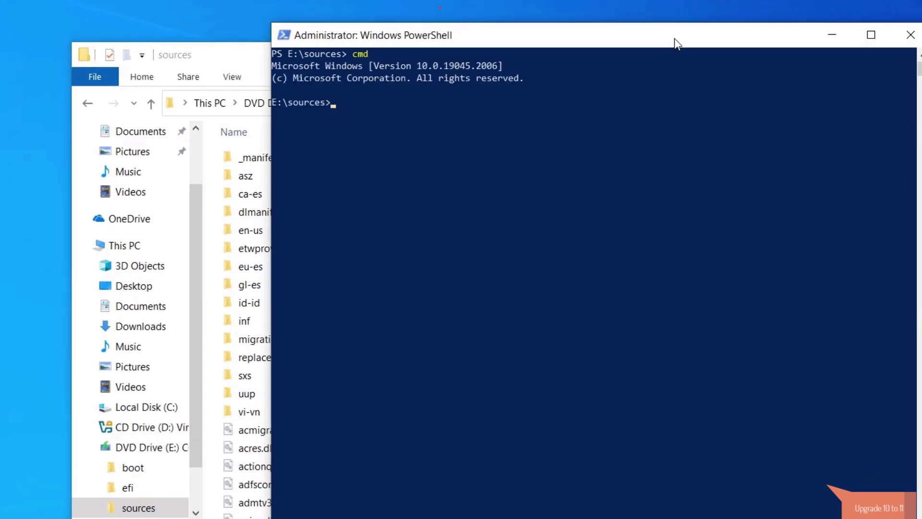
{"action": "type", "text": "setupprep.exe /product server"}
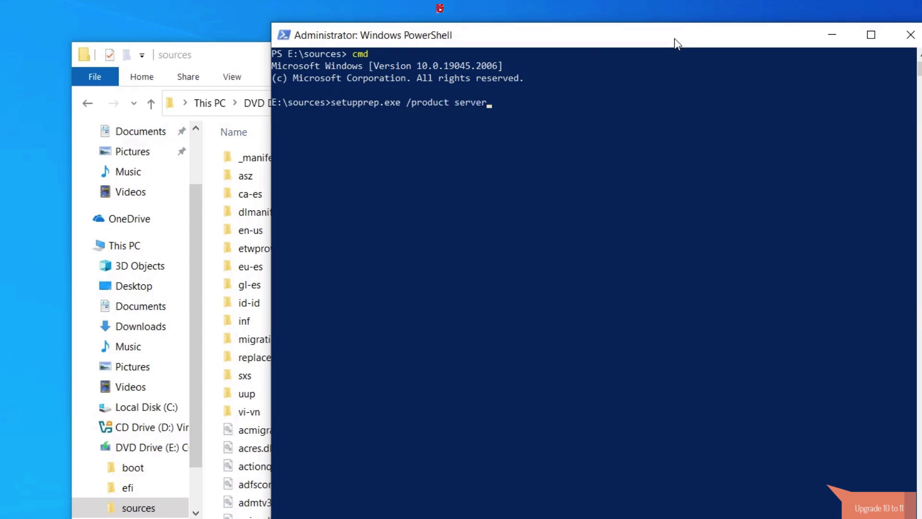
{"action": "key", "text": "Return"}
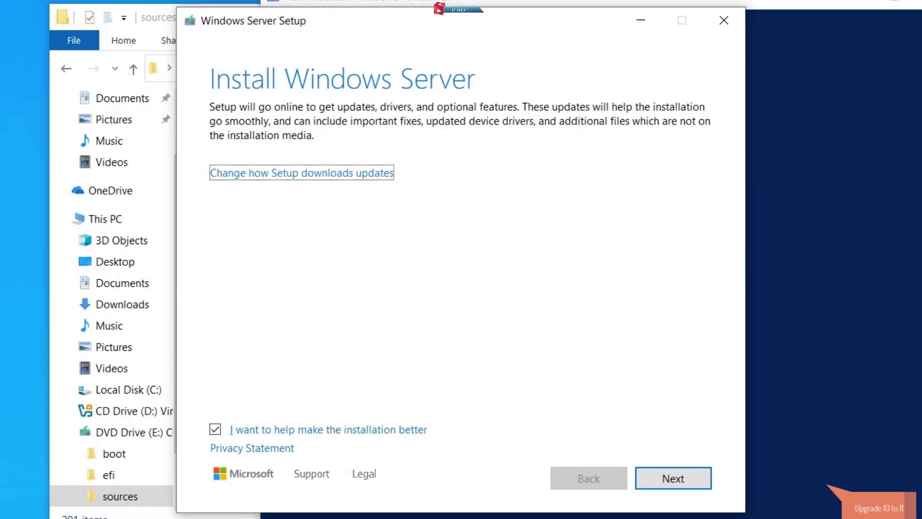
Step: Set Setup's update downloads to 'Not right now' and continue to the license terms
{"action": "left_click", "coordinate": [354, 173]}
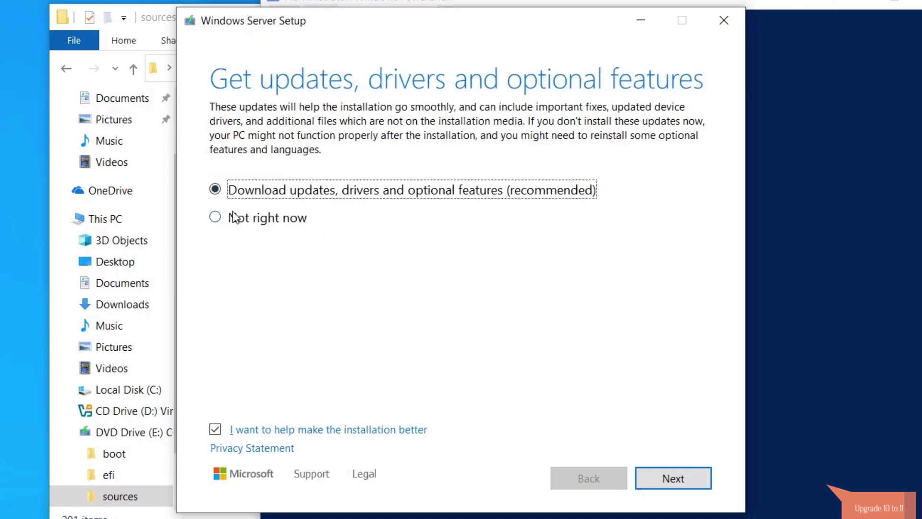
{"action": "left_click", "coordinate": [216, 219]}
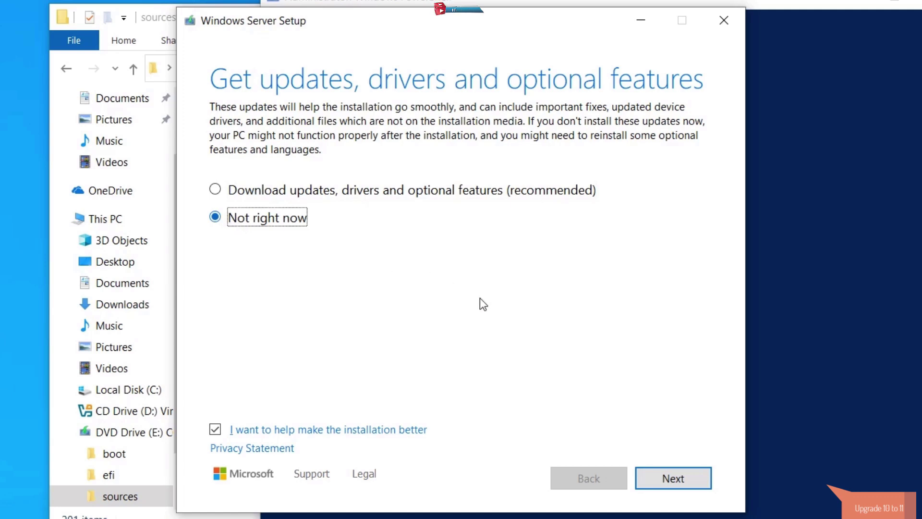
{"action": "left_click", "coordinate": [686, 475]}
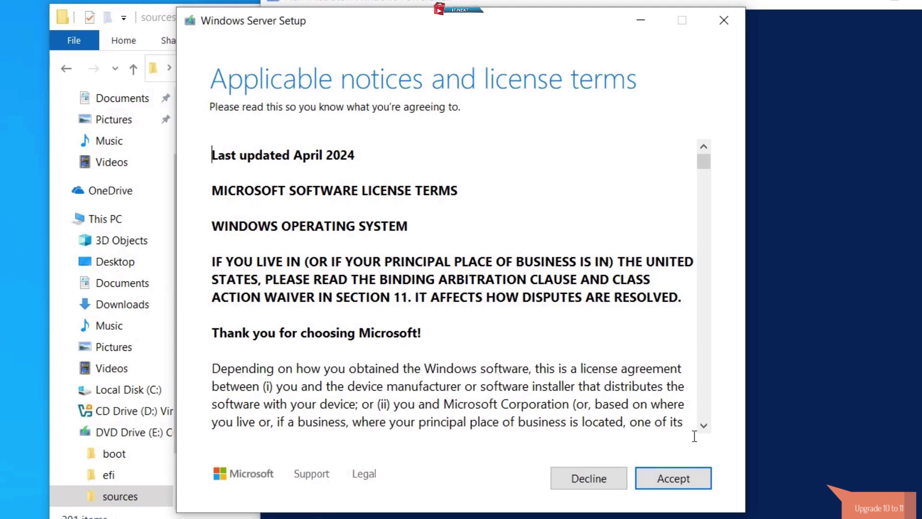
Step: Accept the license terms and keep files, settings, and apps for the Windows 11 Pro upgrade
{"action": "left_click", "coordinate": [685, 481]}
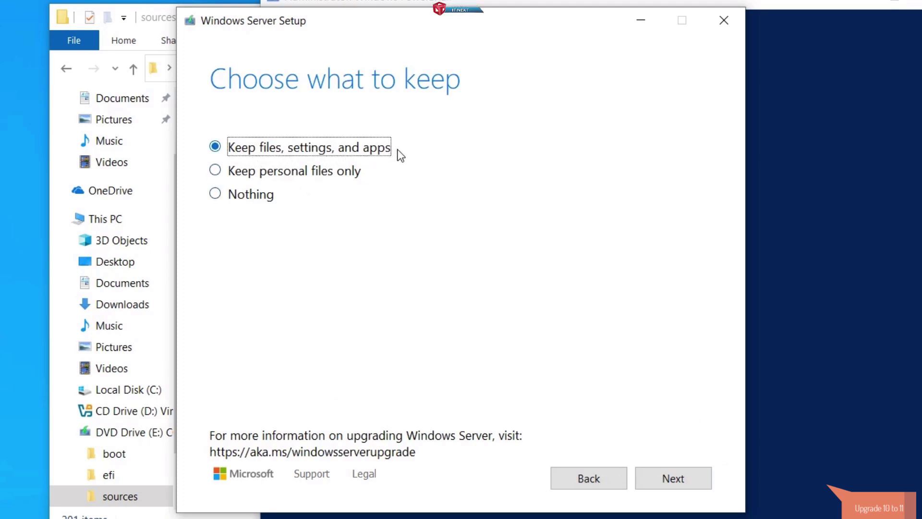
{"action": "left_click", "coordinate": [672, 468]}
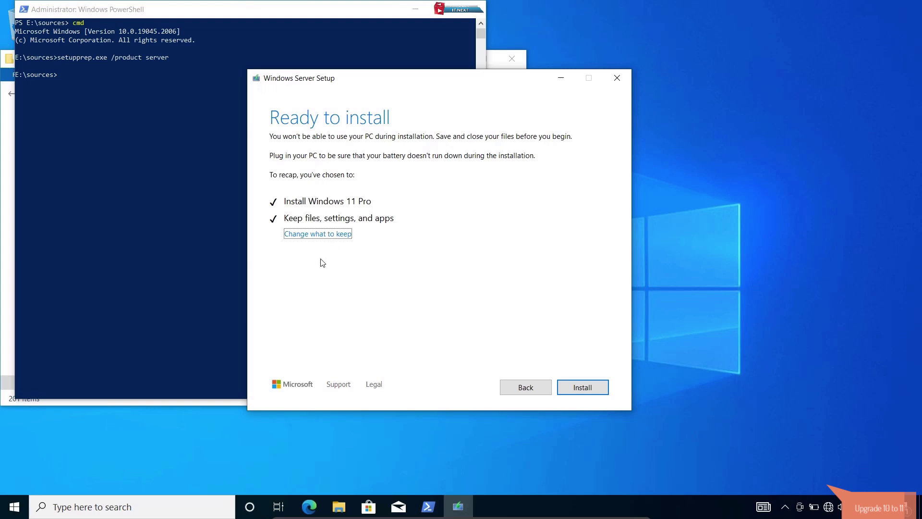
Step: Install Windows 11 Pro and let the upgrade finish through its restarts
{"action": "left_click", "coordinate": [590, 389]}
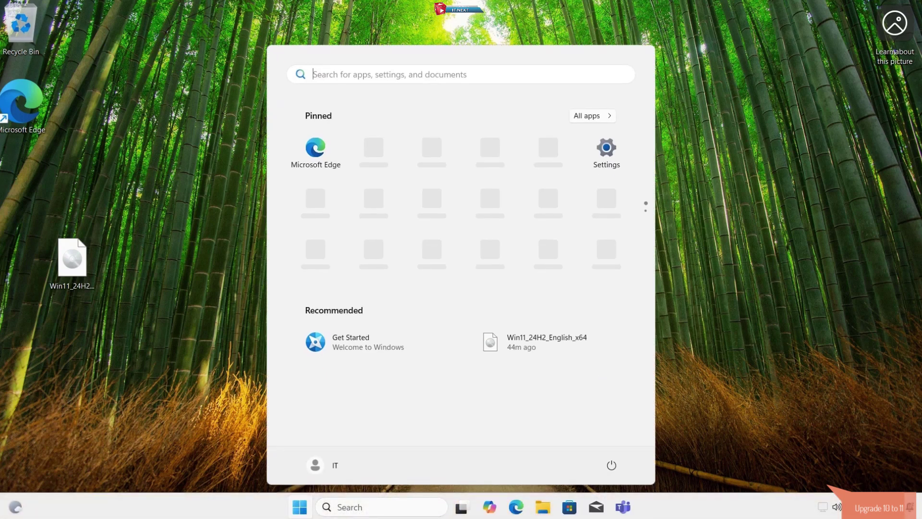
Step: Open Desktop icon settings via Personalize > Themes
{"action": "left_click", "coordinate": [466, 117]}
{"action": "right_click", "coordinate": [466, 116]}
{"action": "left_click", "coordinate": [510, 287]}
{"action": "left_click", "coordinate": [521, 234]}
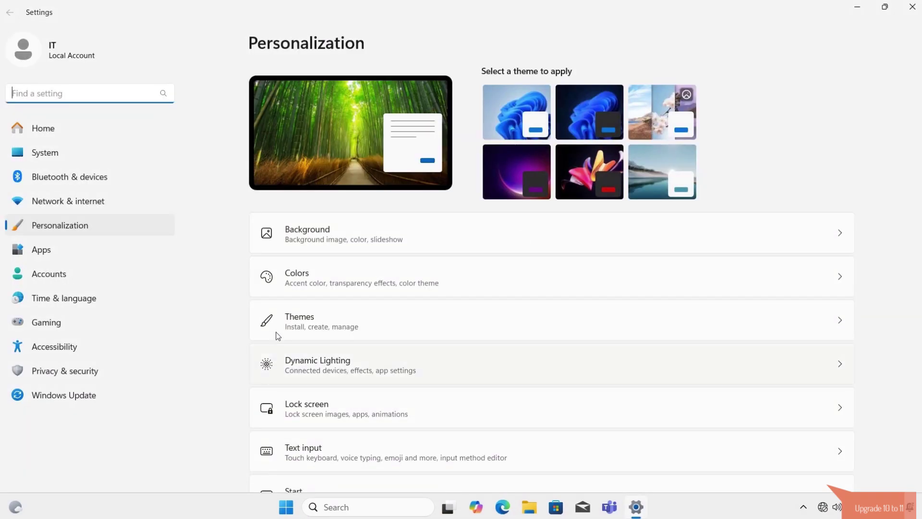
{"action": "left_click", "coordinate": [278, 335]}
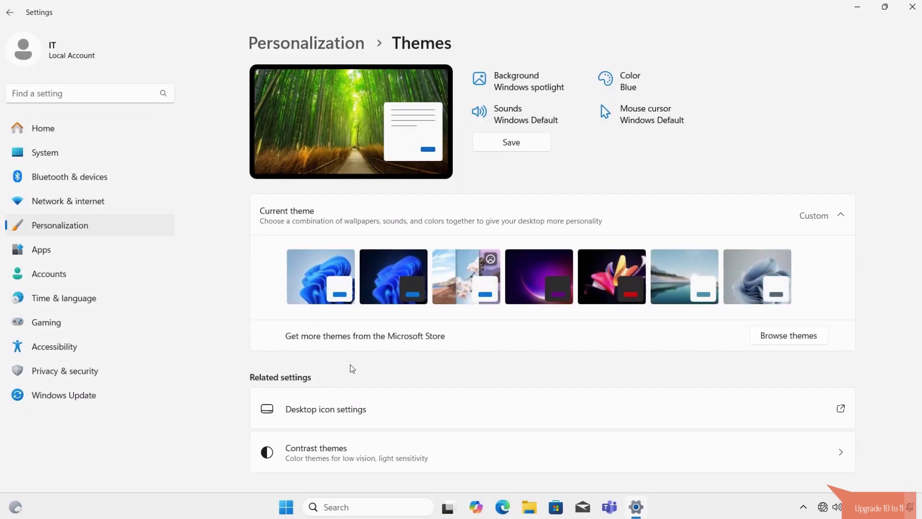
{"action": "left_click", "coordinate": [294, 408]}
Step: Enable the Computer and User's Files desktop icons, apply, and refresh the desktop
{"action": "left_click", "coordinate": [59, 91]}
{"action": "left_click", "coordinate": [59, 105]}
{"action": "left_click", "coordinate": [263, 294]}
{"action": "left_click", "coordinate": [161, 294]}
{"action": "left_click", "coordinate": [912, 6]}
{"action": "right_click", "coordinate": [539, 124]}
{"action": "left_click", "coordinate": [565, 174]}
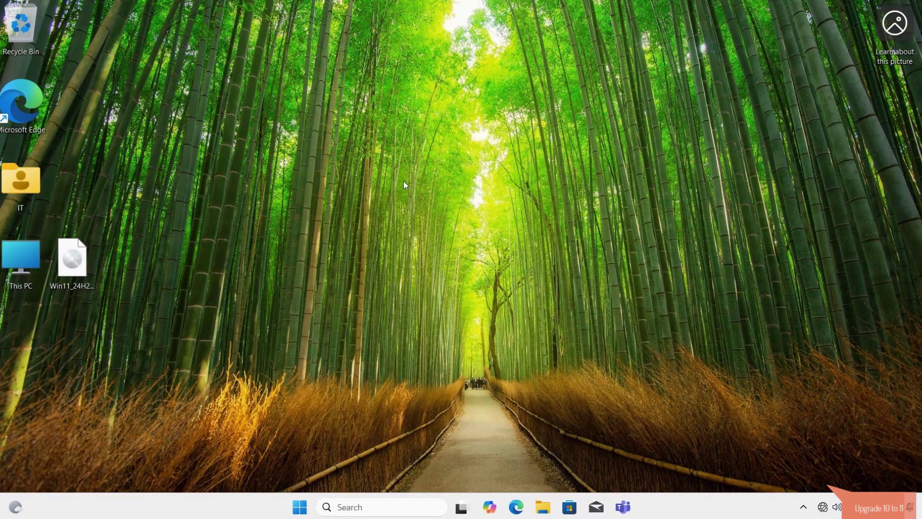